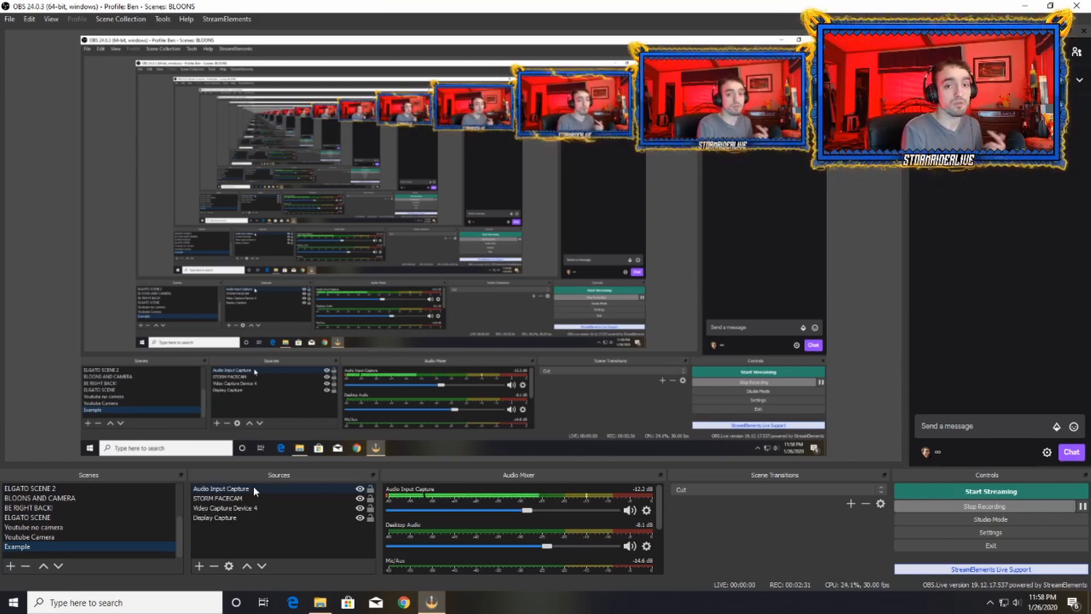
Step: Add a new Audio Input Capture source to the Example scene, view its device choices, and remove it again
left_click(233, 490)
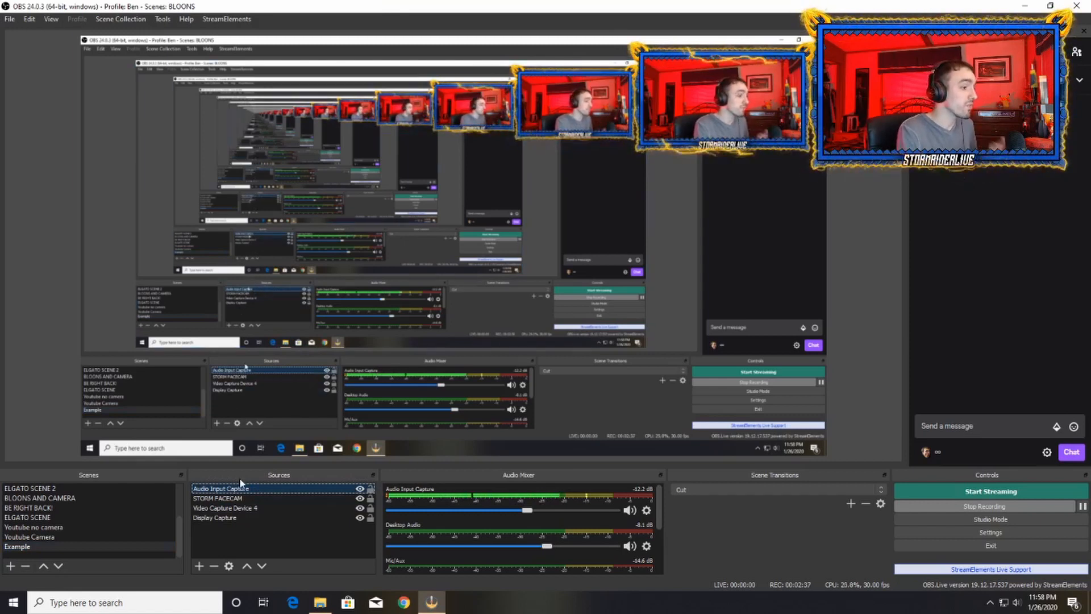
left_click(198, 565)
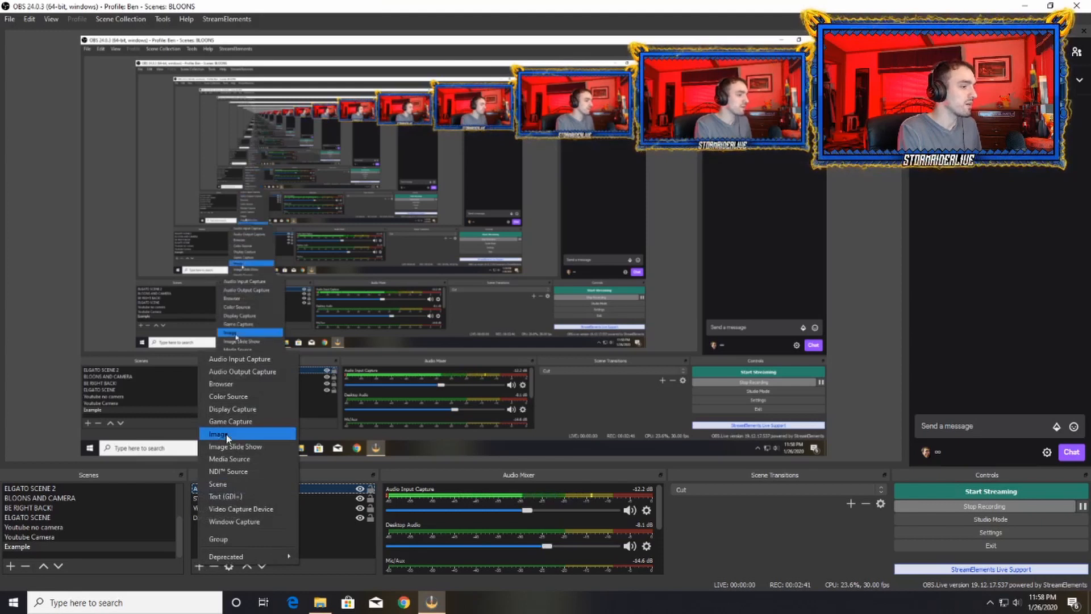
left_click(231, 363)
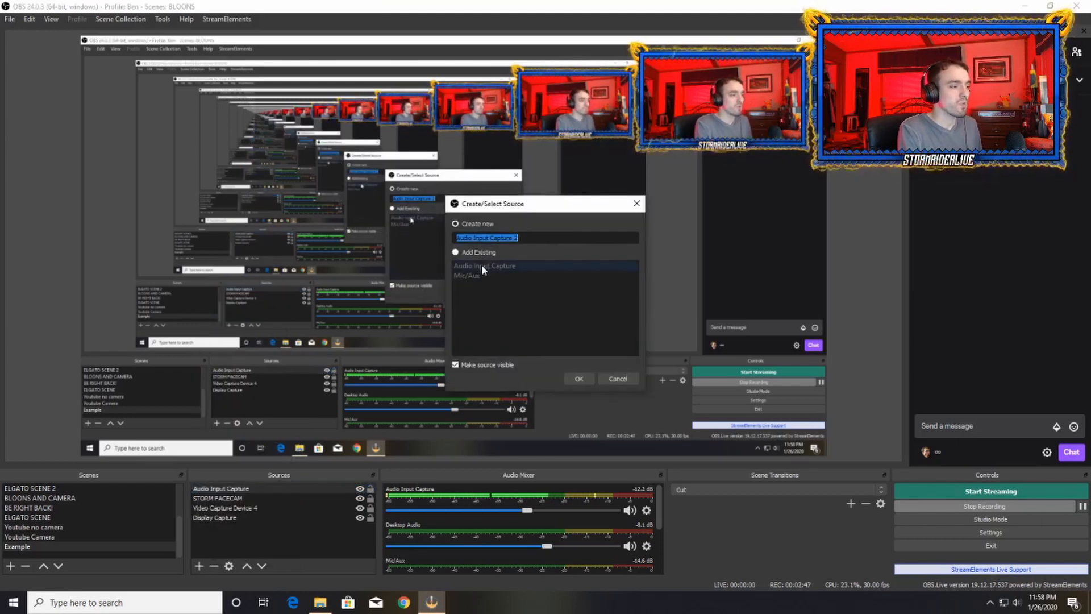
left_click(572, 378)
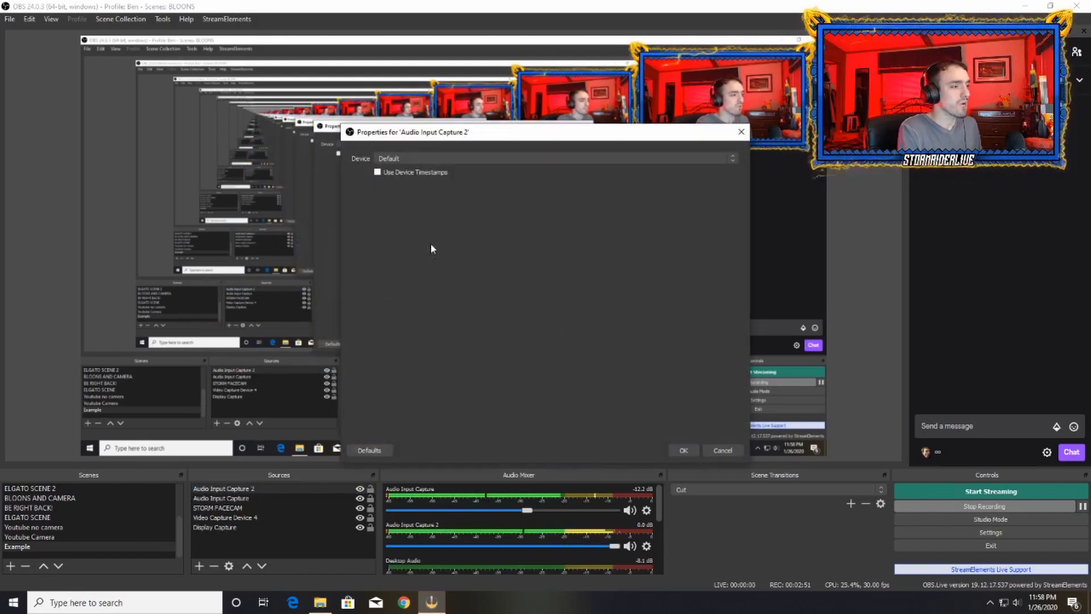
left_click(396, 158)
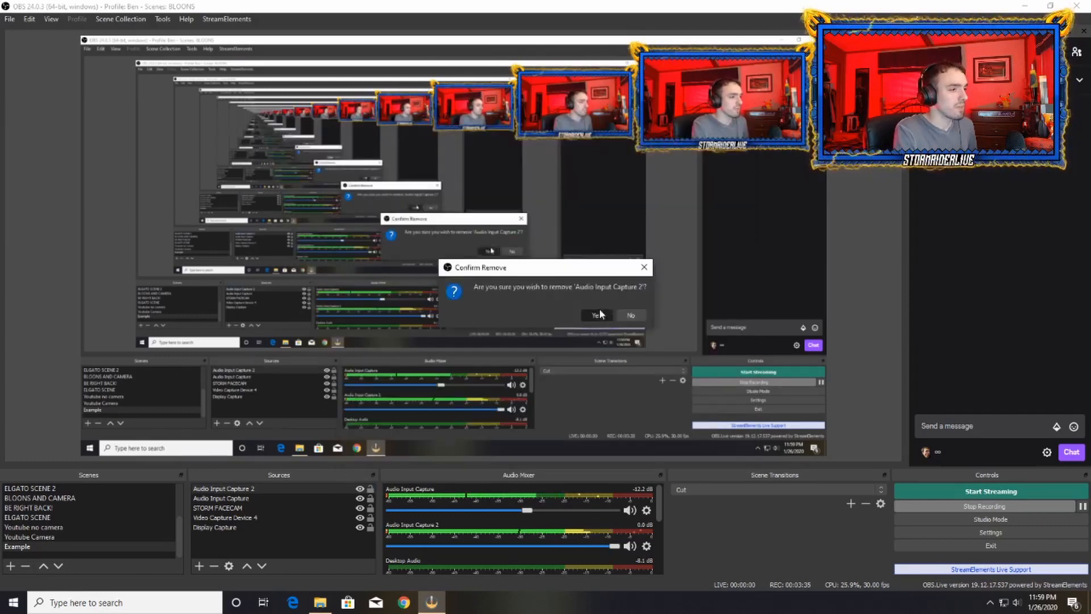
left_click(598, 314)
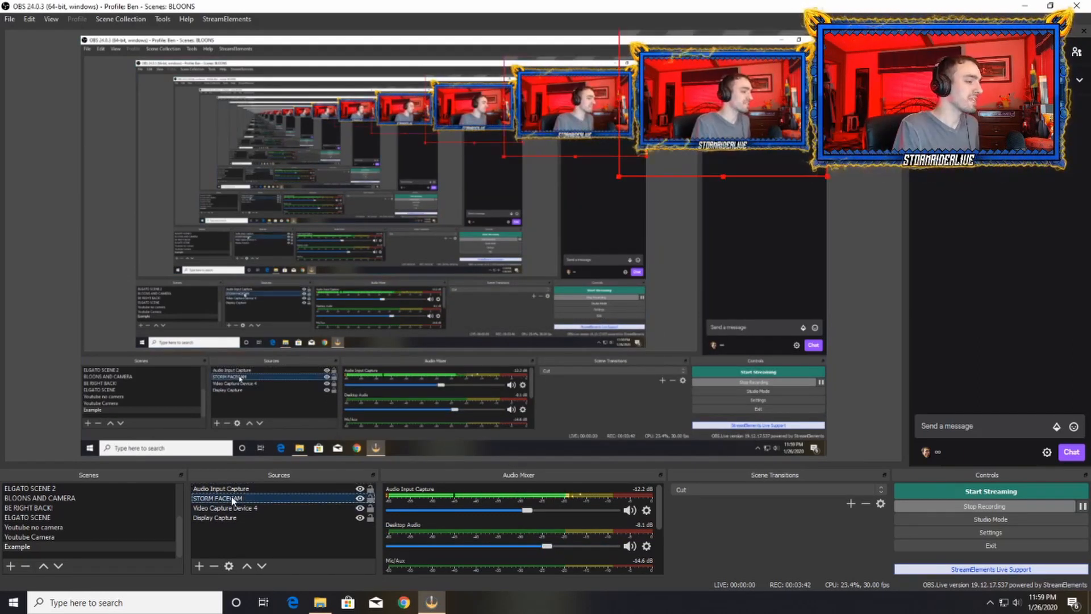
Step: Hide and show the STORM FACECAM source to compare the webcam picture with and without its overlay
left_click(360, 499)
left_click(360, 498)
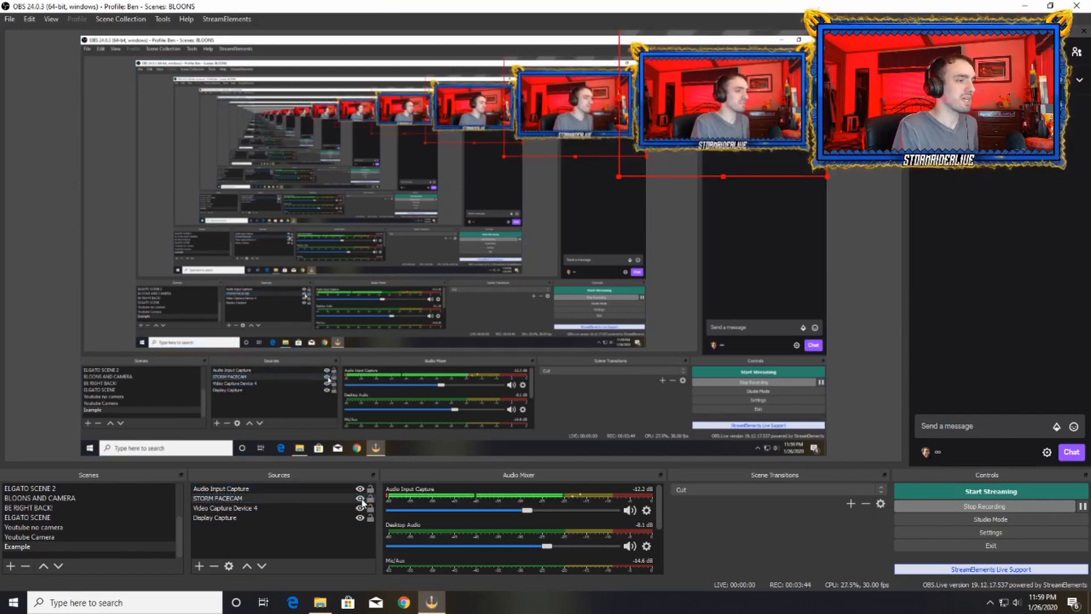
left_click(360, 498)
left_click(360, 499)
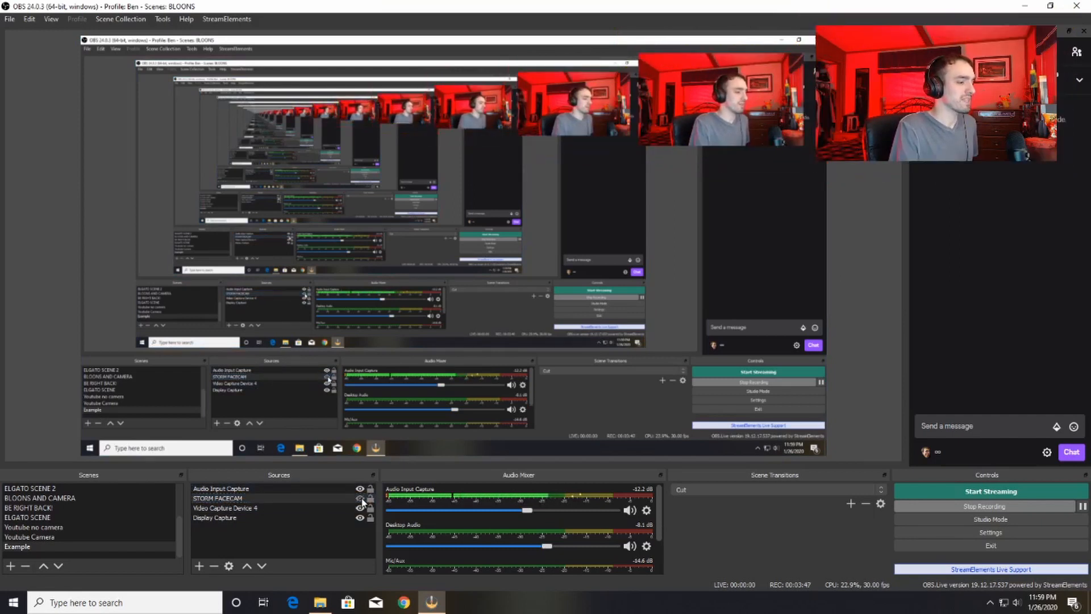
left_click(360, 499)
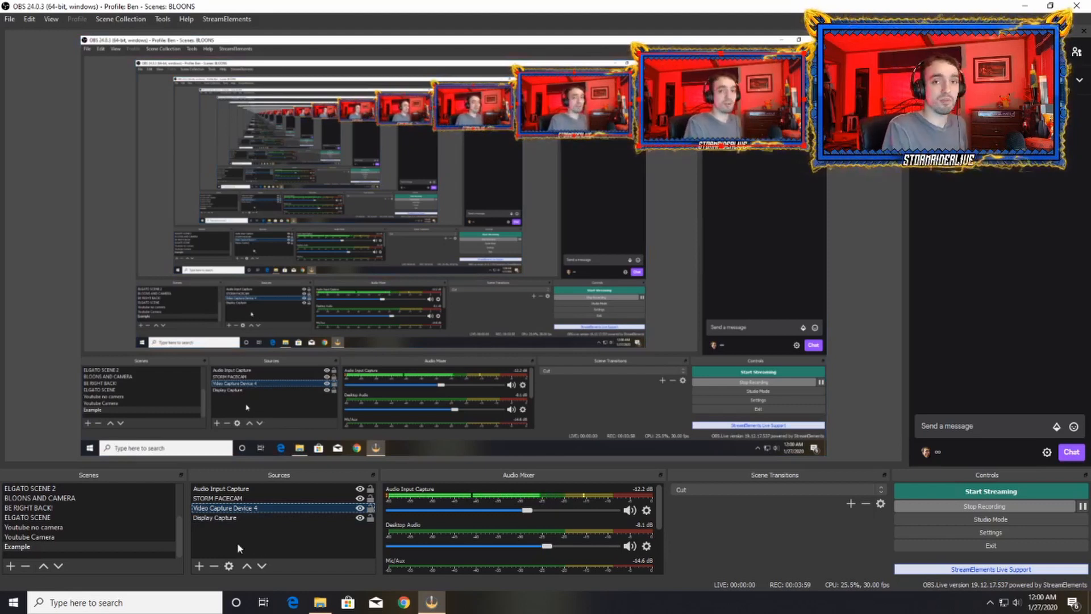
left_click(198, 565)
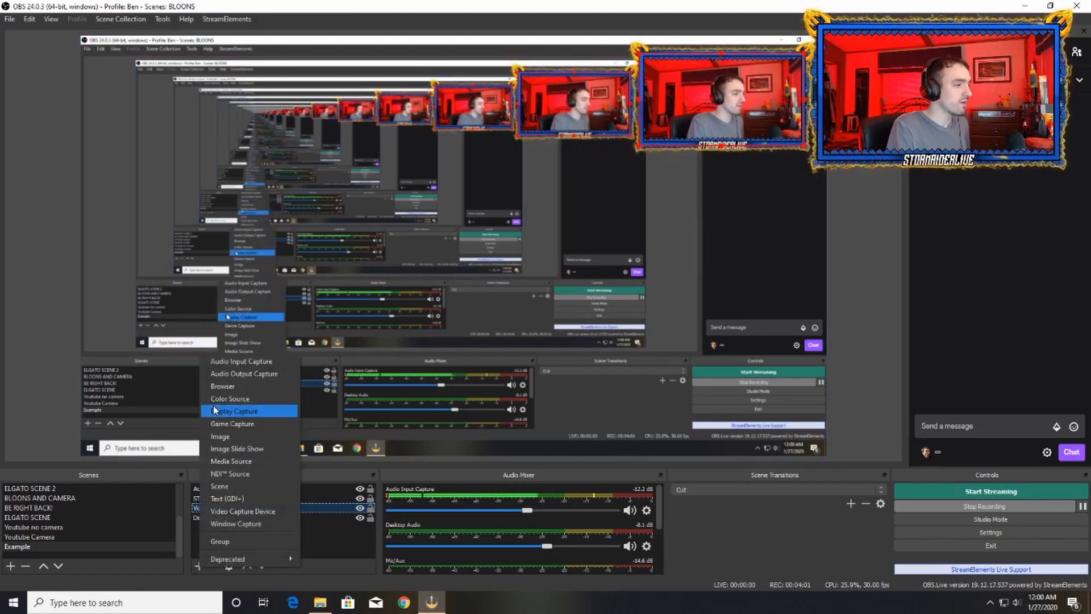
left_click(259, 510)
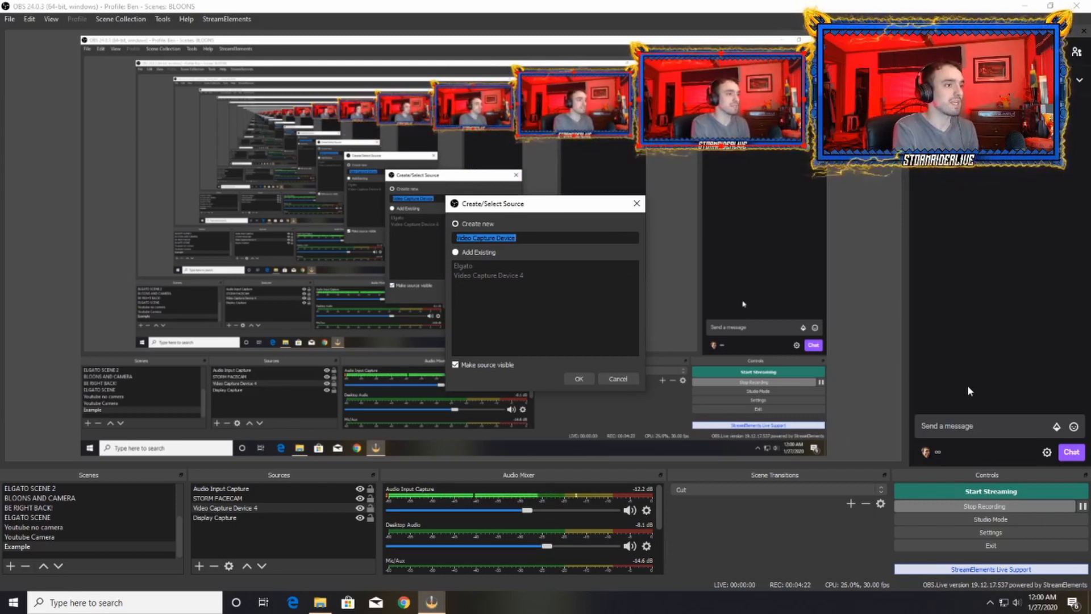
left_click(618, 378)
left_click(225, 508)
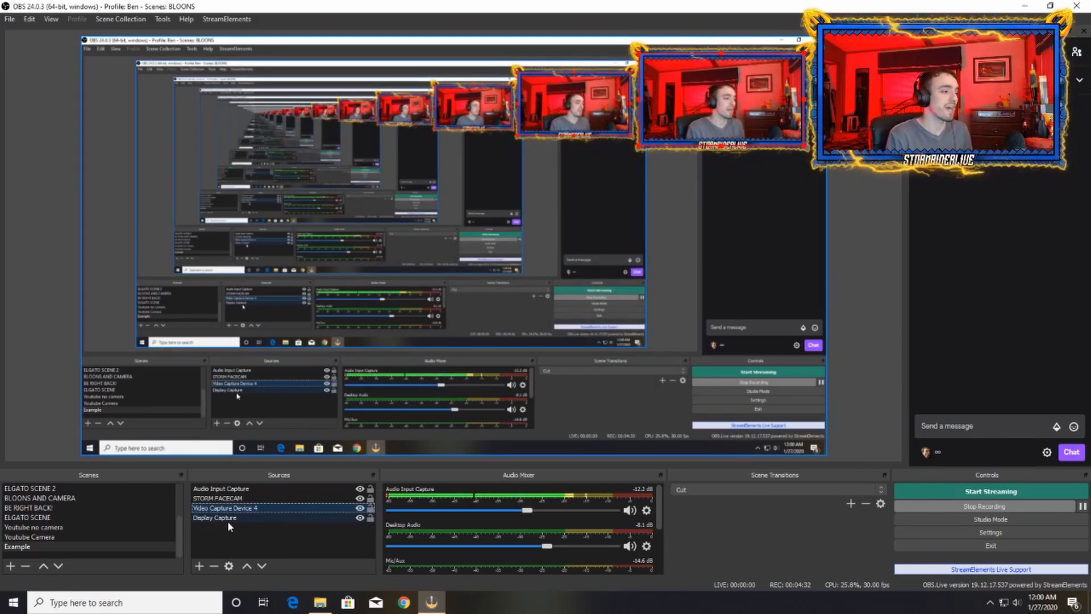
Step: Add a new Display Capture source to the Example scene that captures Display 1: 1920x1080 @ 0,0
left_click(199, 566)
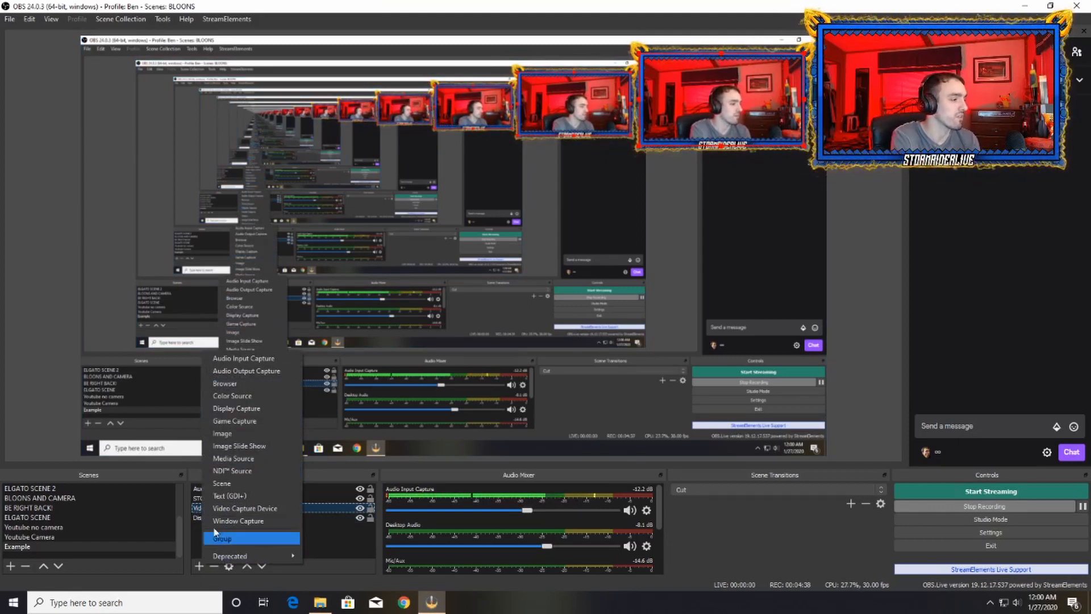
left_click(242, 407)
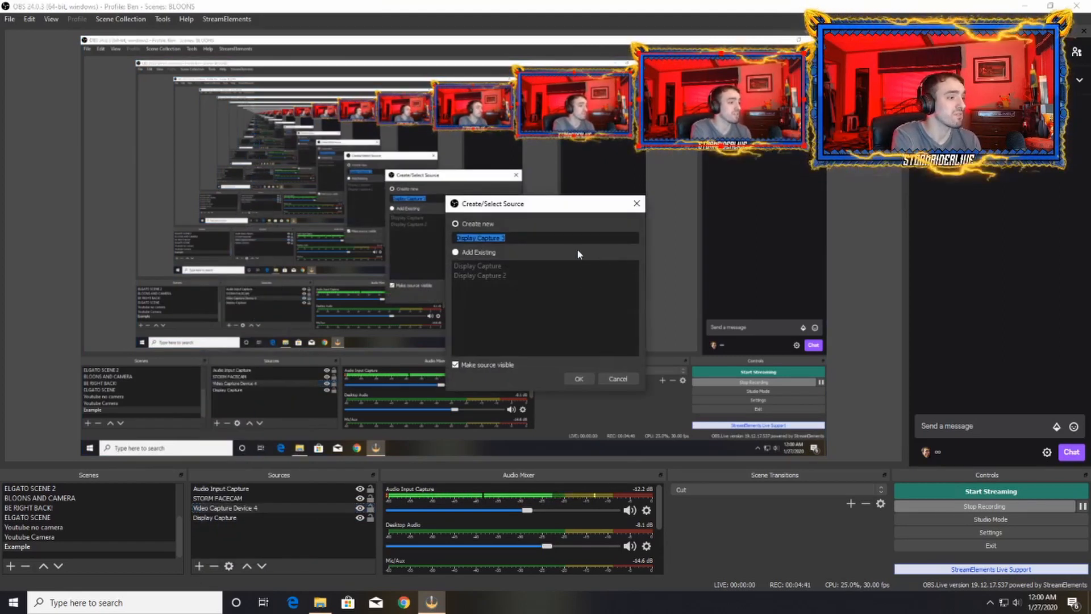
left_click(578, 379)
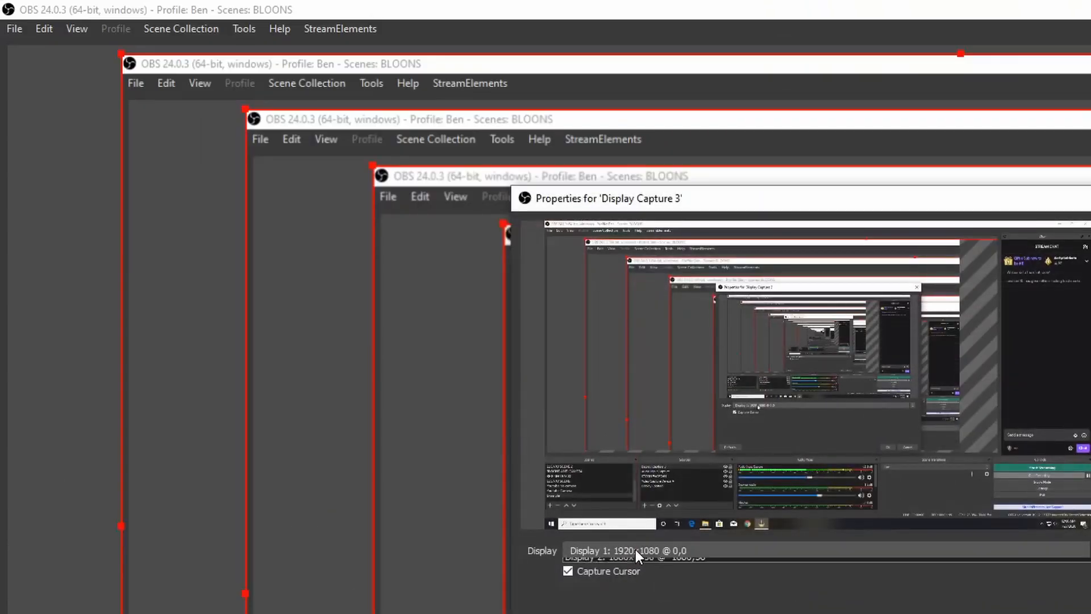
left_click(635, 550)
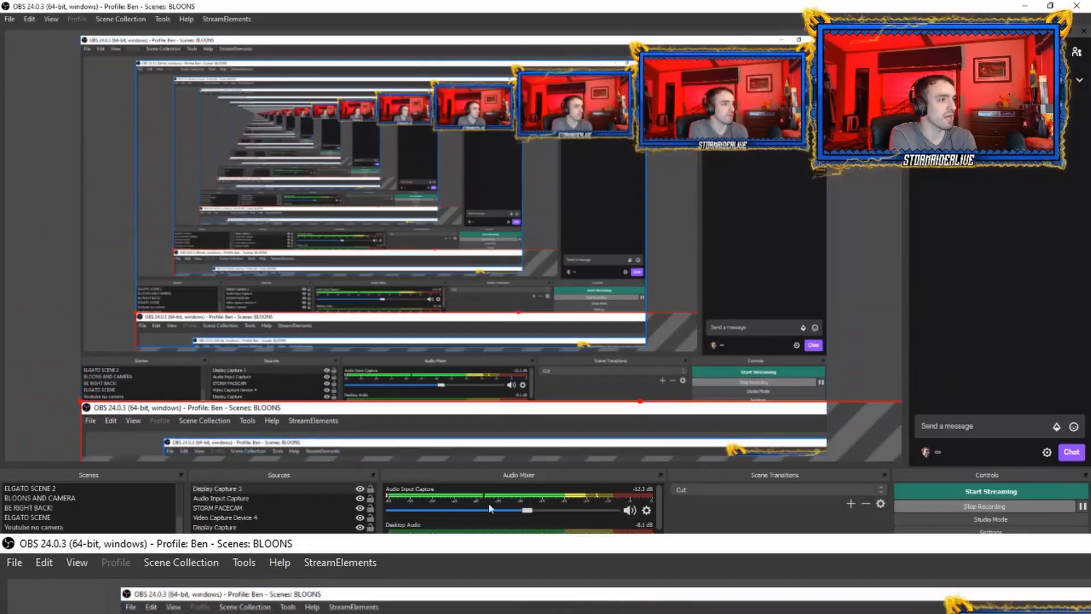
Step: Remove the newly added Display Capture source from the Example scene
left_click(238, 488)
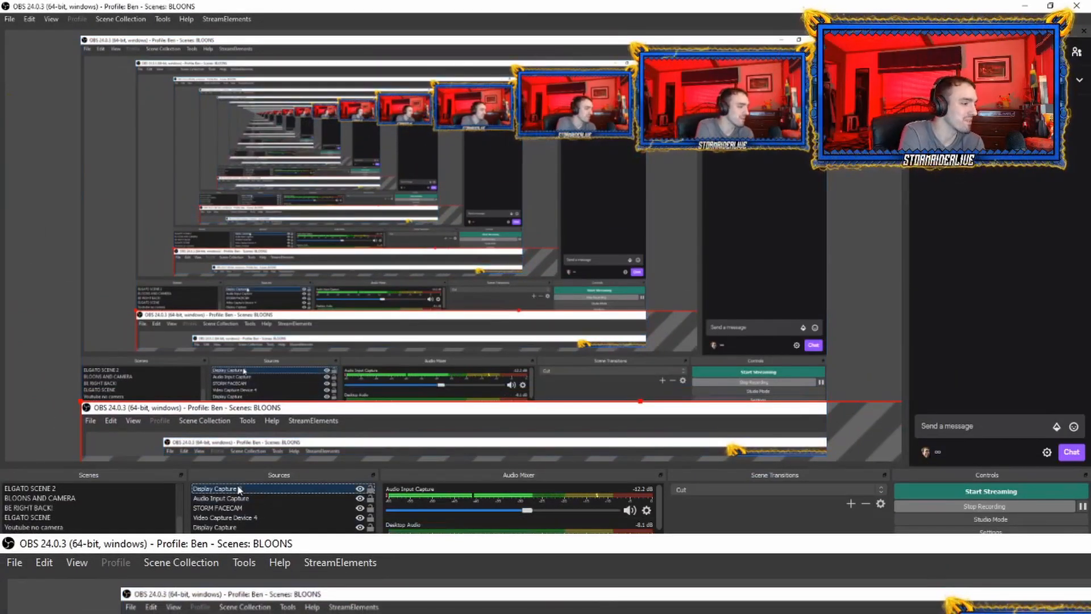
right_click(238, 489)
left_click(295, 302)
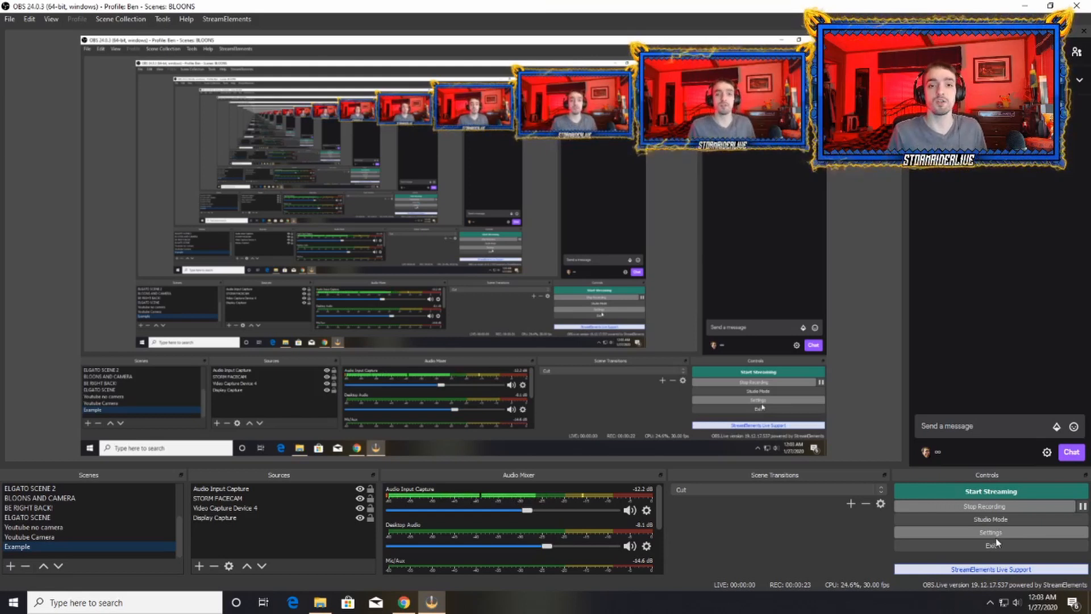
Step: In the Output settings, choose Software (x264) as the streaming encoder
left_click(996, 537)
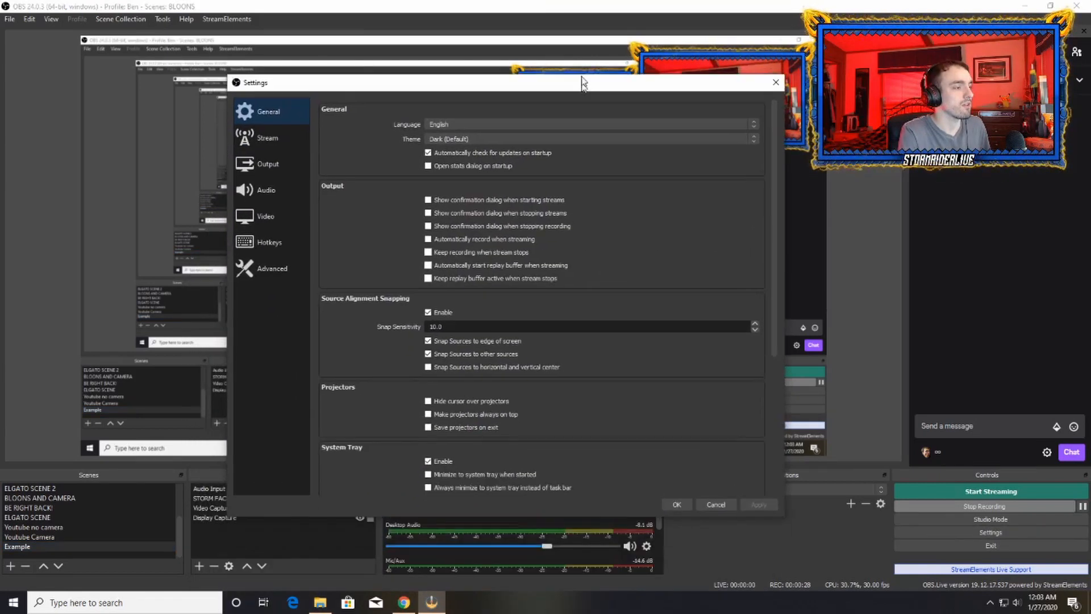
left_click_drag(582, 84, 443, 45)
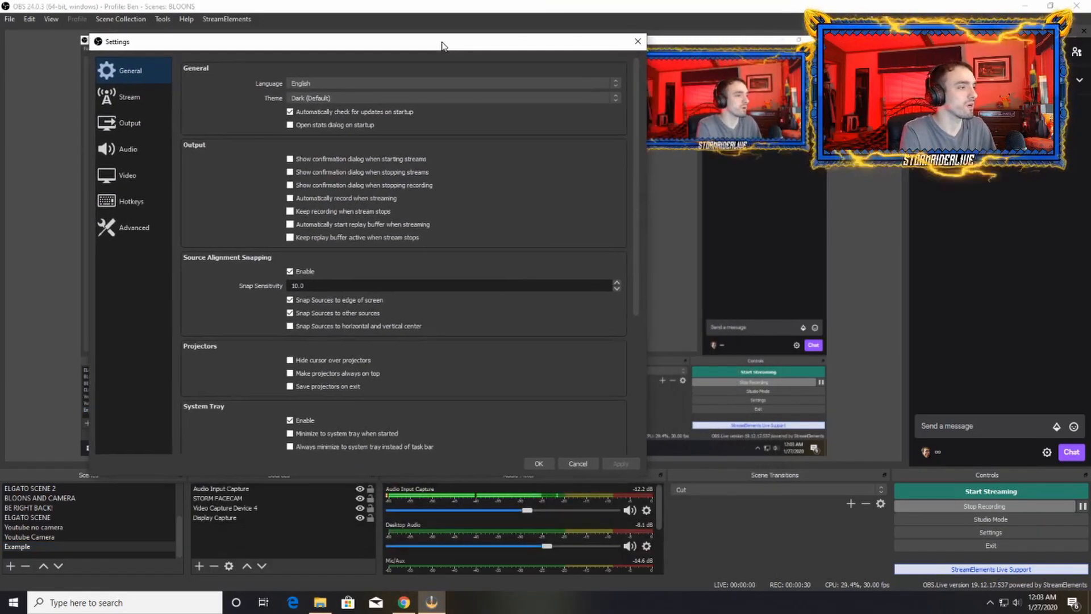
left_click(131, 100)
left_click(132, 123)
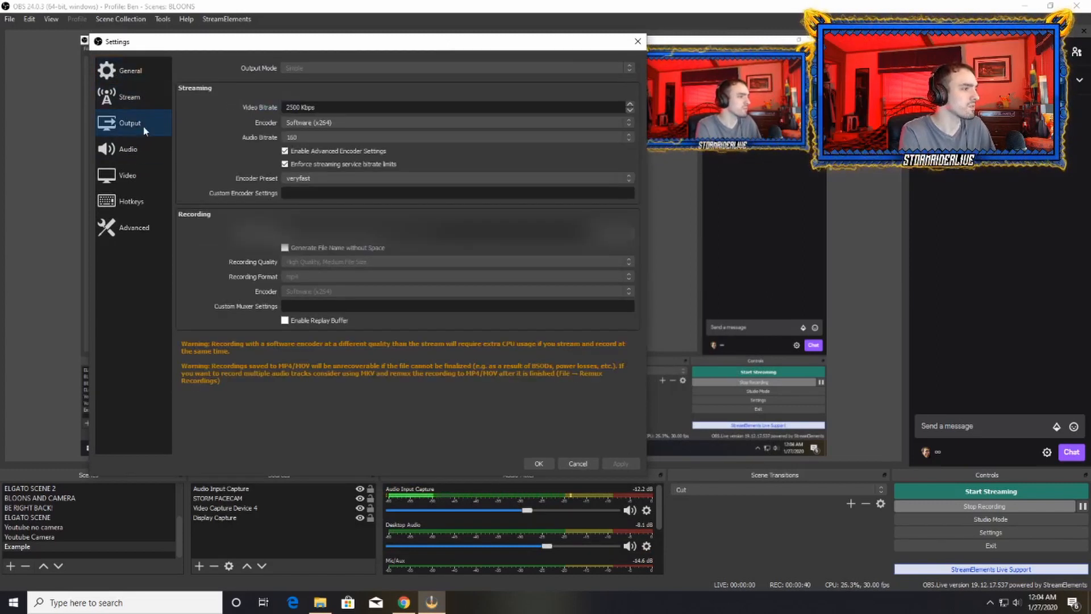
left_click(307, 122)
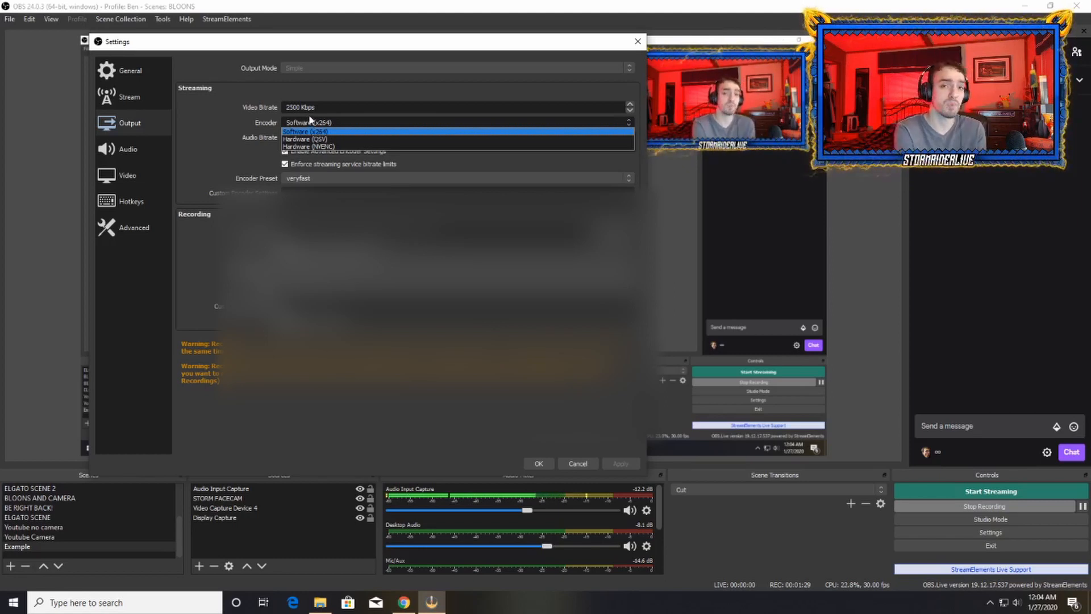
left_click(358, 132)
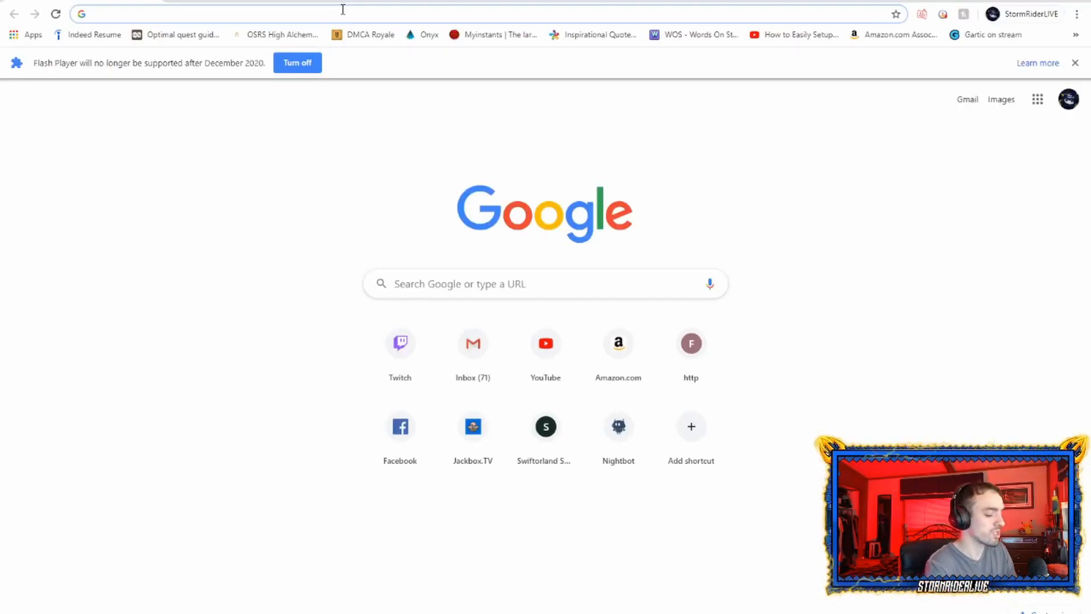
Step: In Chrome, go to twitch.tv and open the channel's Creator Dashboard
type("twitch.tv")
key("Return")
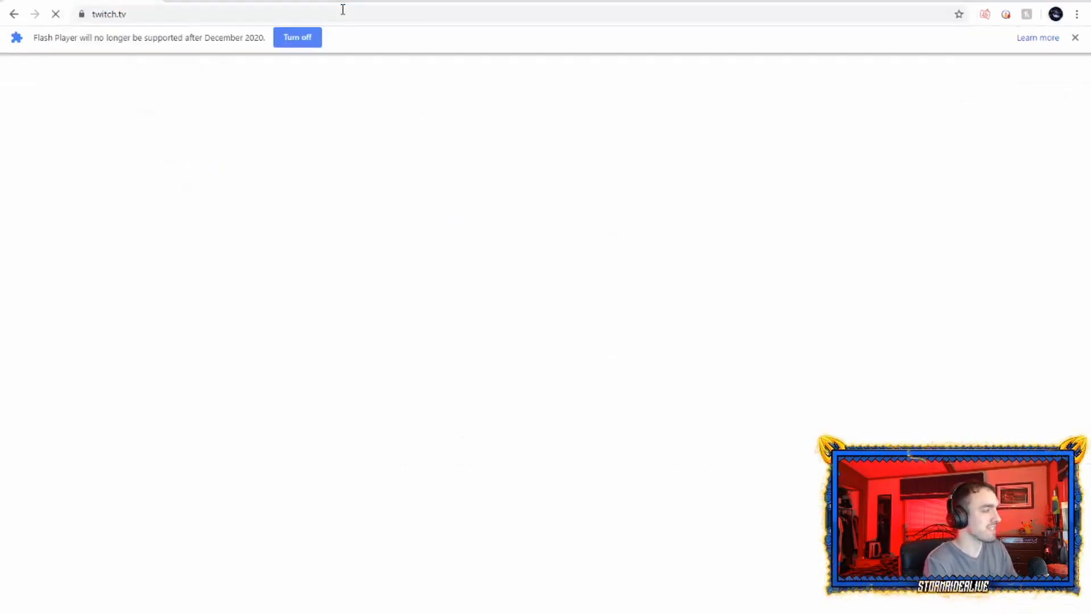
left_click(1074, 50)
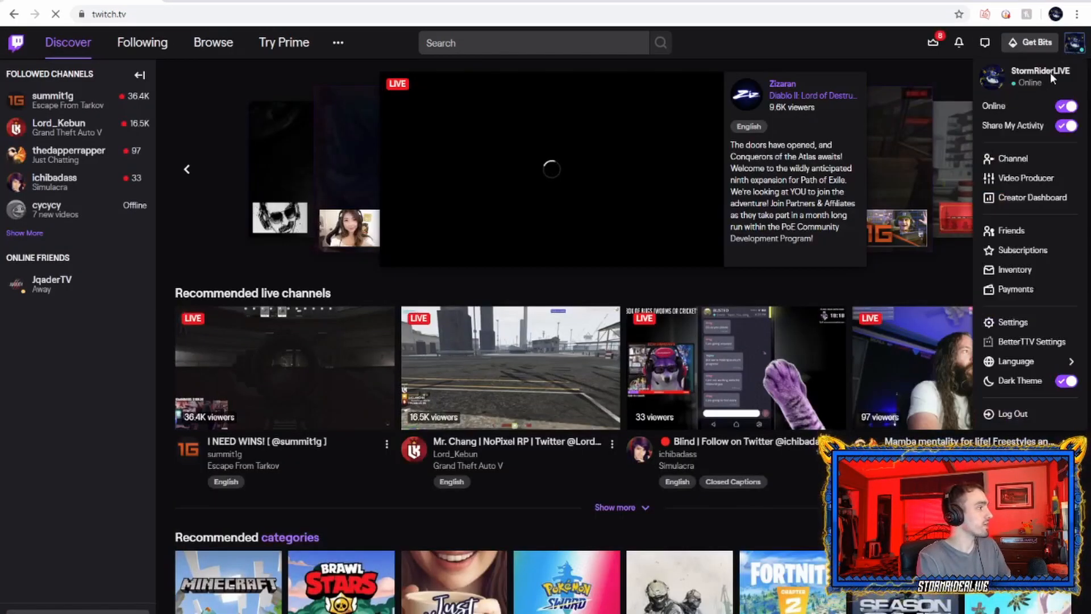
left_click(1012, 196)
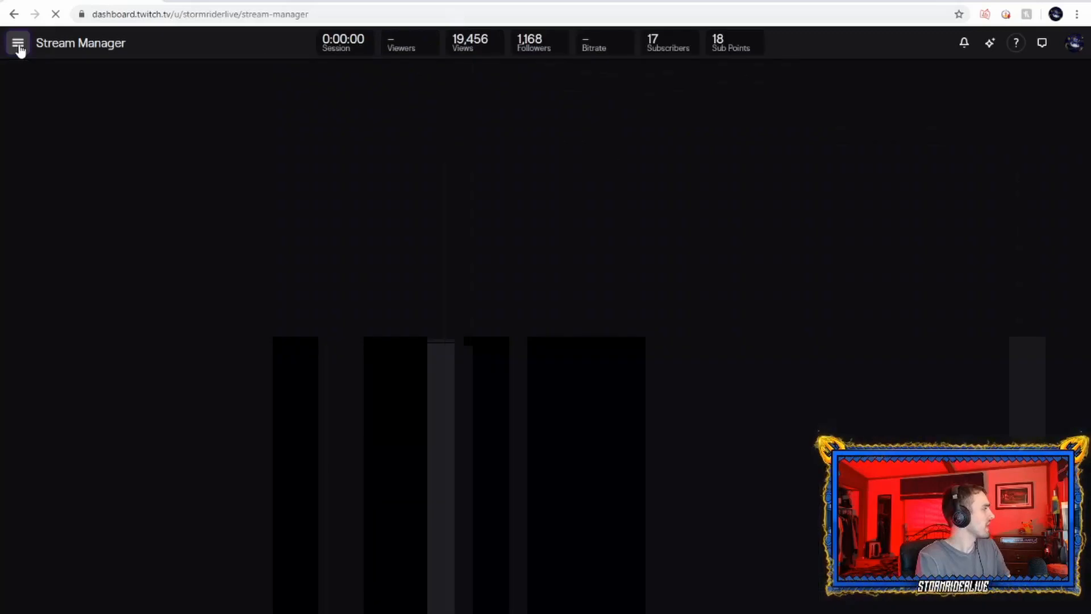
Step: Open the channel preferences in the Twitch dashboard and copy the primary stream key
left_click(17, 44)
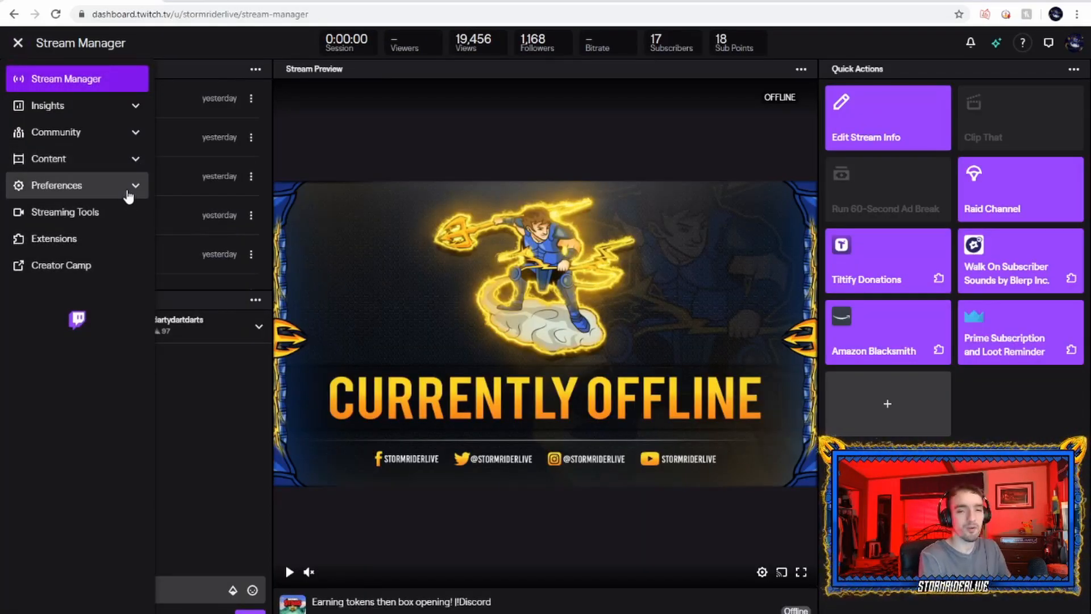
left_click(129, 196)
left_click(60, 226)
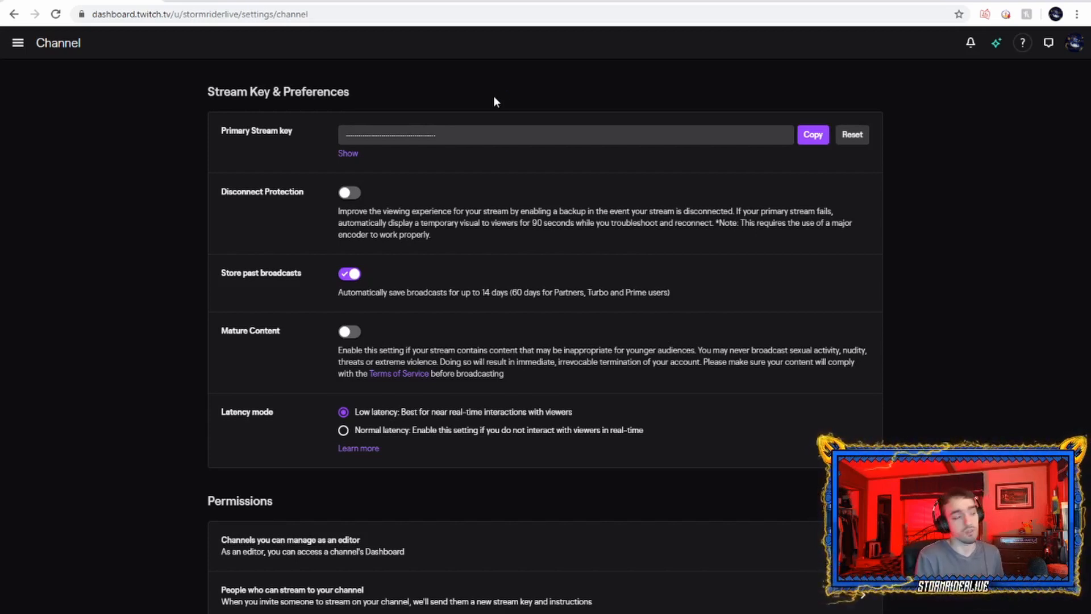
left_click(809, 142)
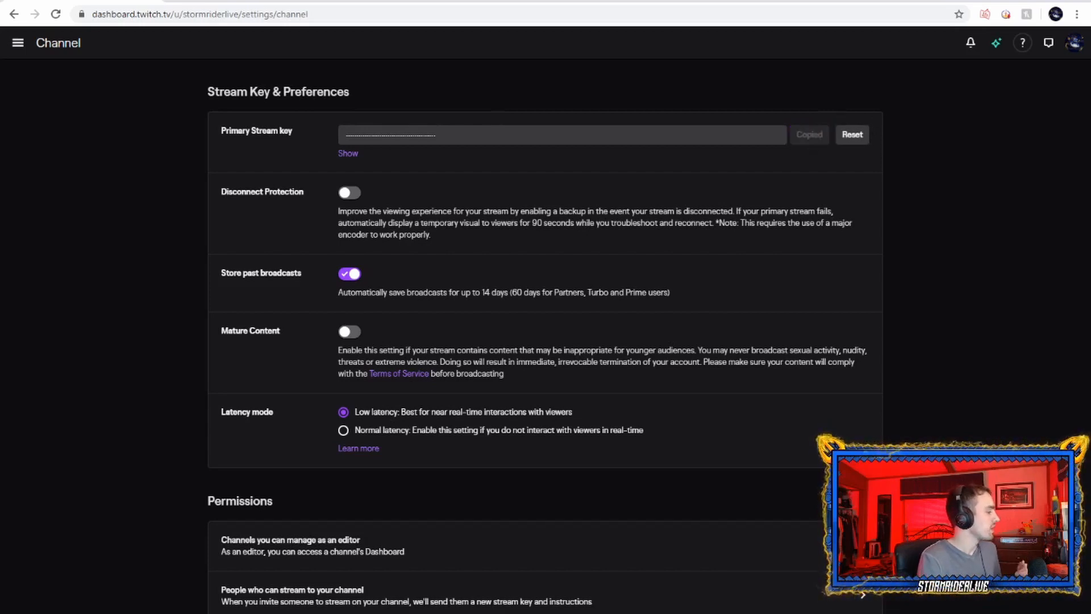
Step: Switch to OBS, set the streaming service to Twitch in the Stream settings, and save the settings
mouse_move(301, 613)
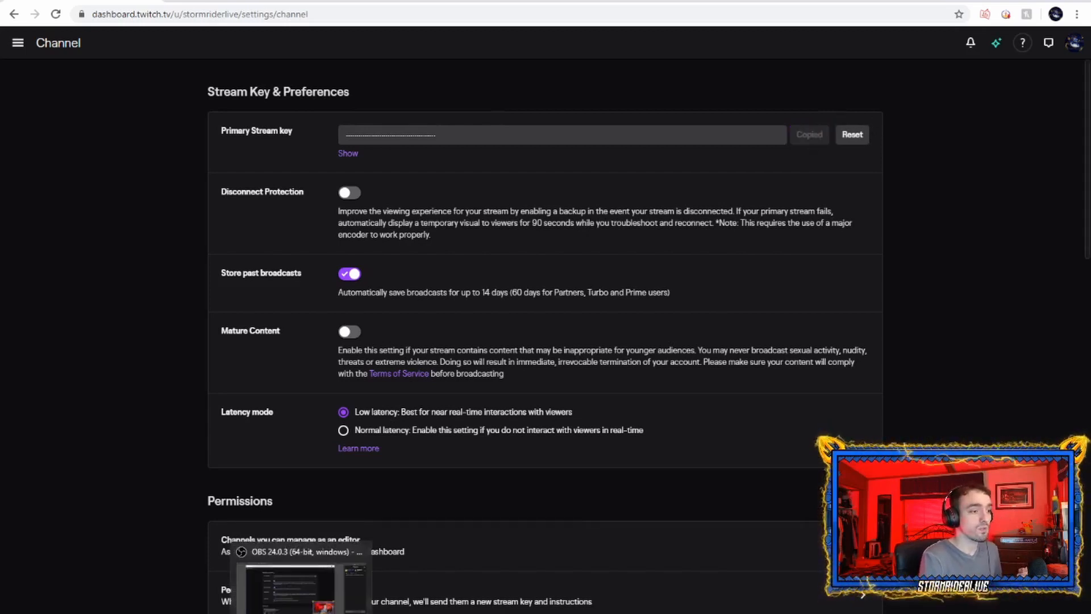
left_click(375, 562)
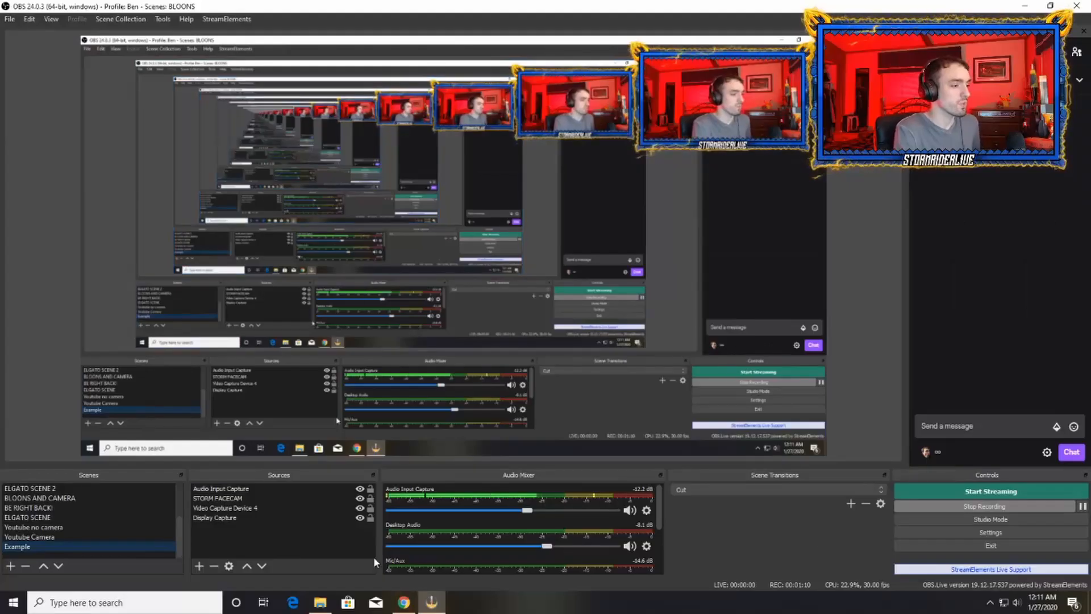
left_click(939, 533)
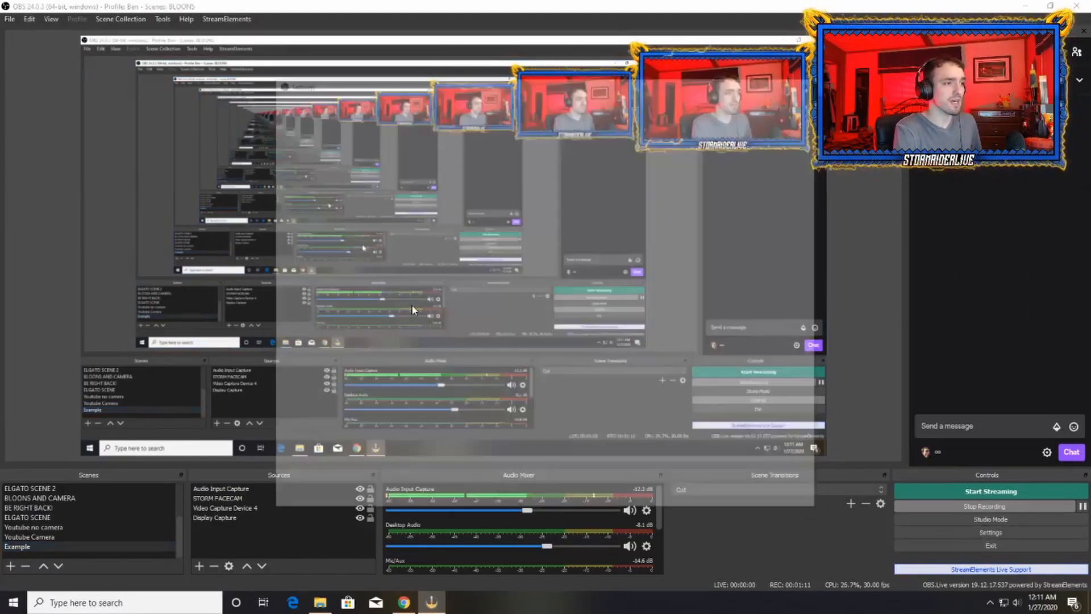
left_click(315, 138)
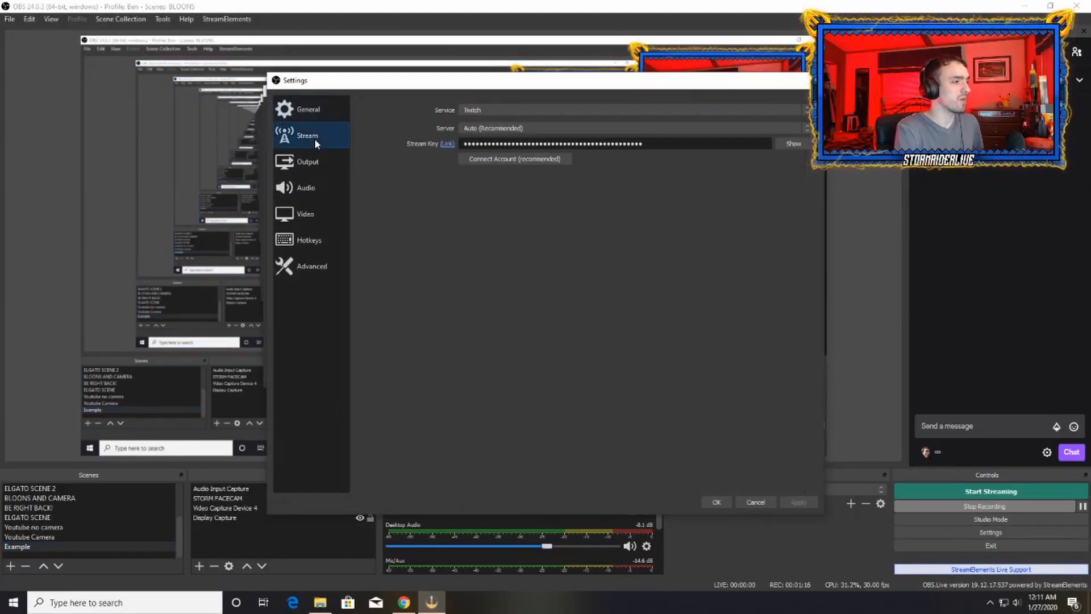
left_click(509, 112)
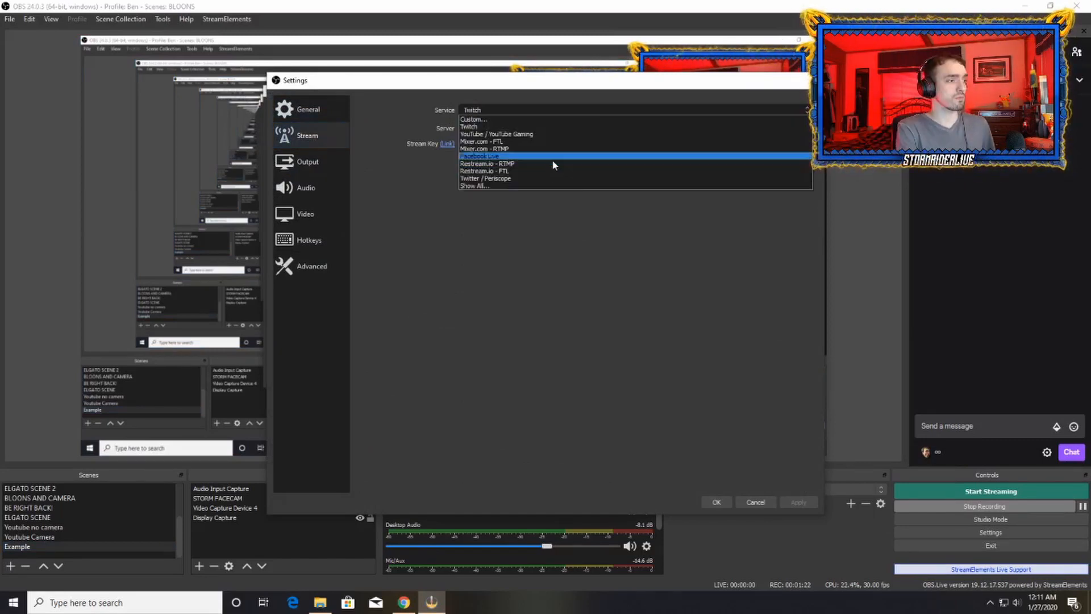
left_click(547, 125)
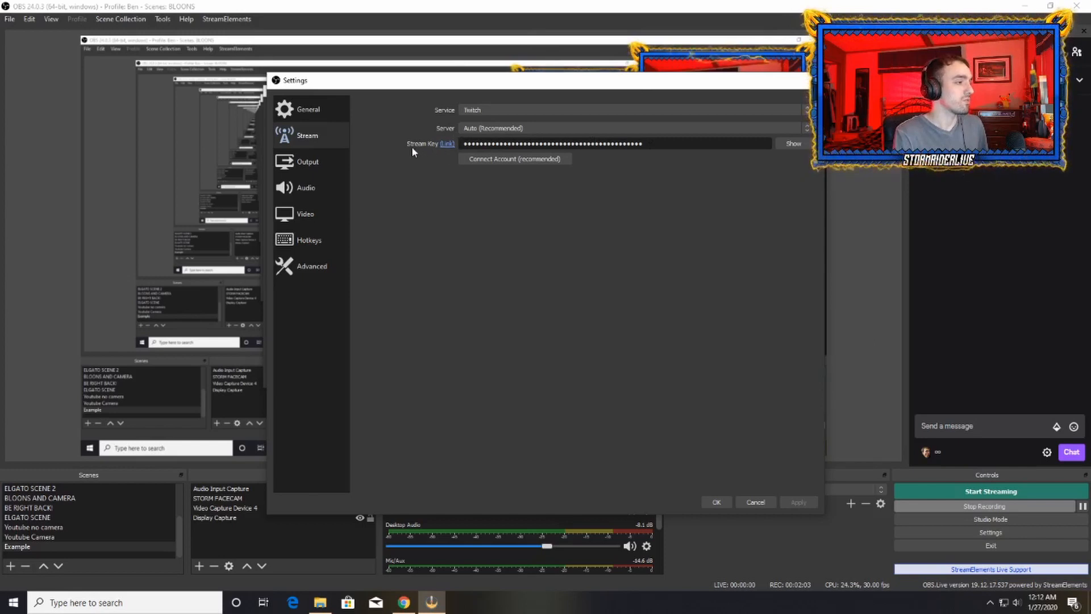
left_click(717, 505)
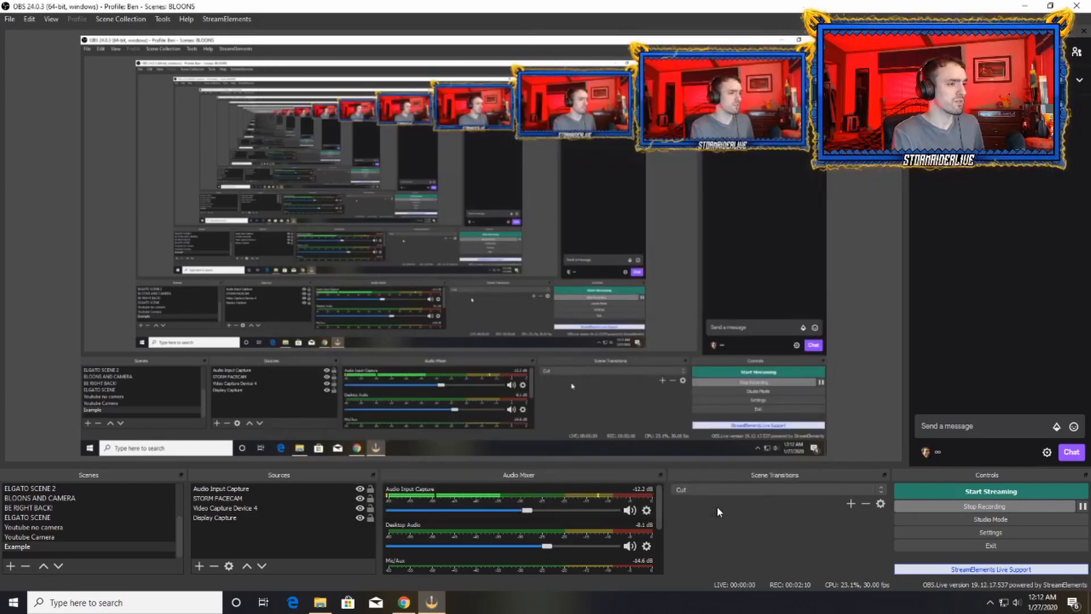